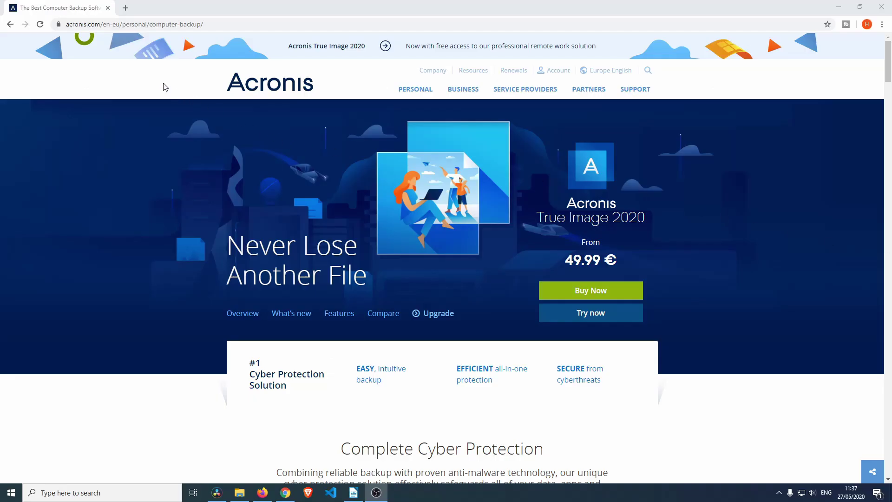
scroll(165, 89, "down", 3)
scroll(174, 91, "down", 3)
scroll(195, 111, "down", 4)
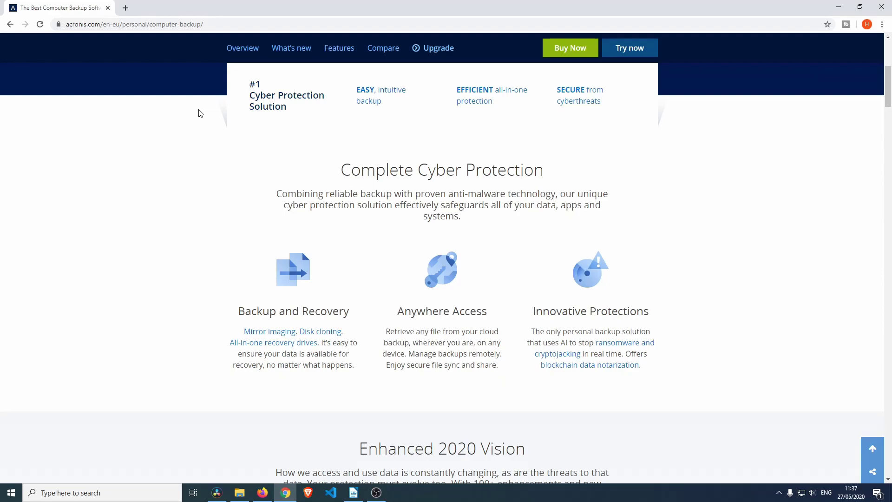
scroll(204, 122, "down", 3)
scroll(204, 121, "down", 5)
scroll(204, 121, "down", 3)
scroll(204, 122, "down", 2)
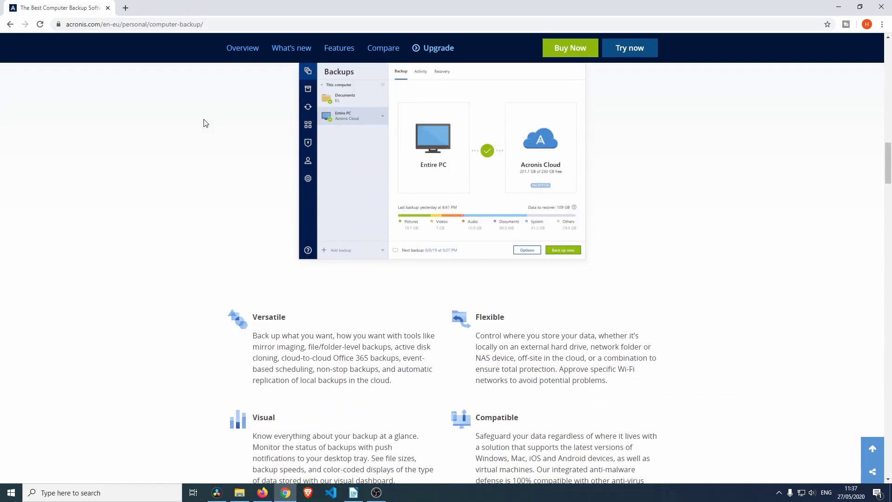
scroll(204, 121, "up", 3)
scroll(204, 123, "up", 4)
scroll(204, 123, "up", 4)
scroll(204, 123, "up", 5)
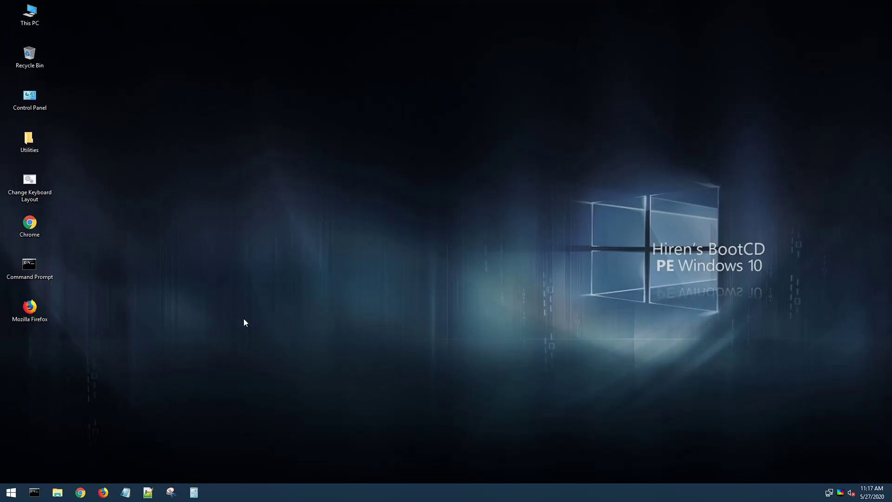
Step: Open the Start menu listing cmd, Explorer, PENetwork, Chrome, Firefox and All Programs
left_click(11, 493)
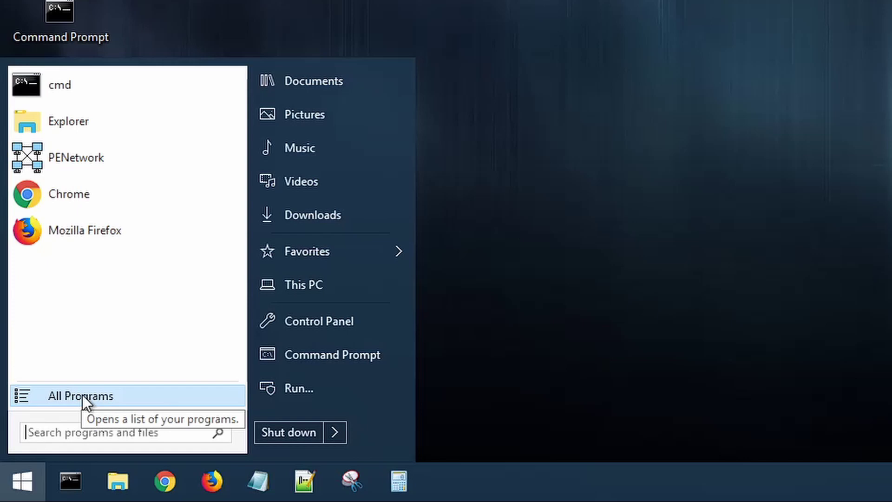
Step: Show All Programs and look inside the Accessories and BCD-MBR Tools categories
left_click(83, 395)
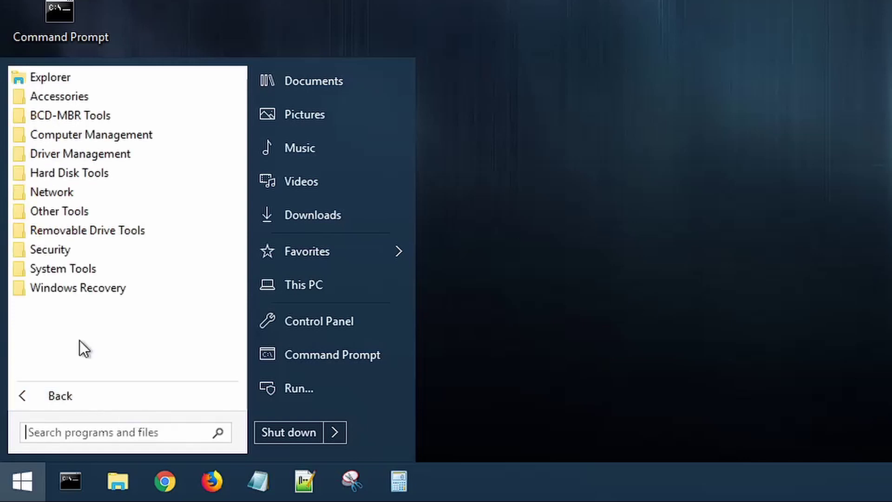
left_click(71, 96)
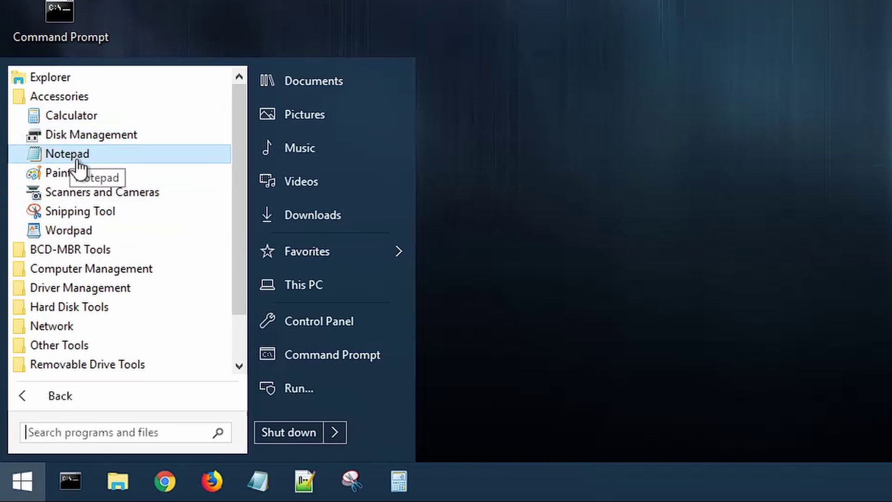
left_click(62, 100)
left_click(56, 115)
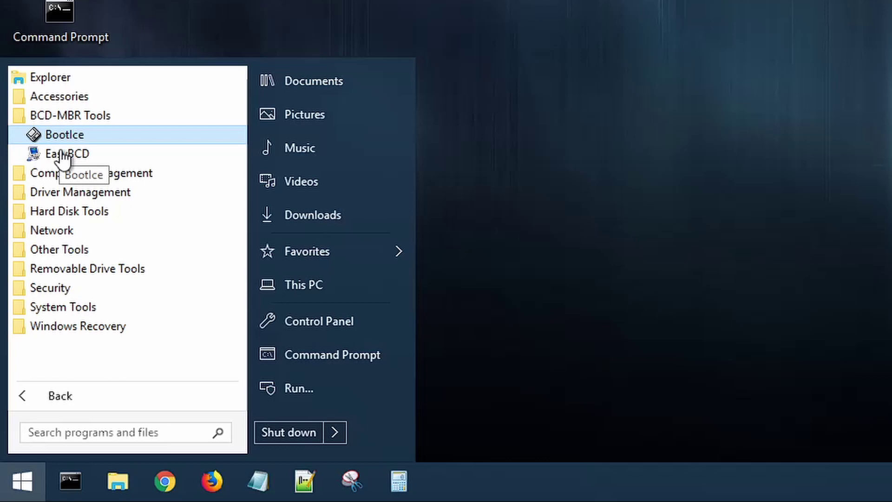
Step: Expand and collapse Computer Management and Driver Management, then expand Hard Disk Tools
left_click(70, 117)
left_click(69, 135)
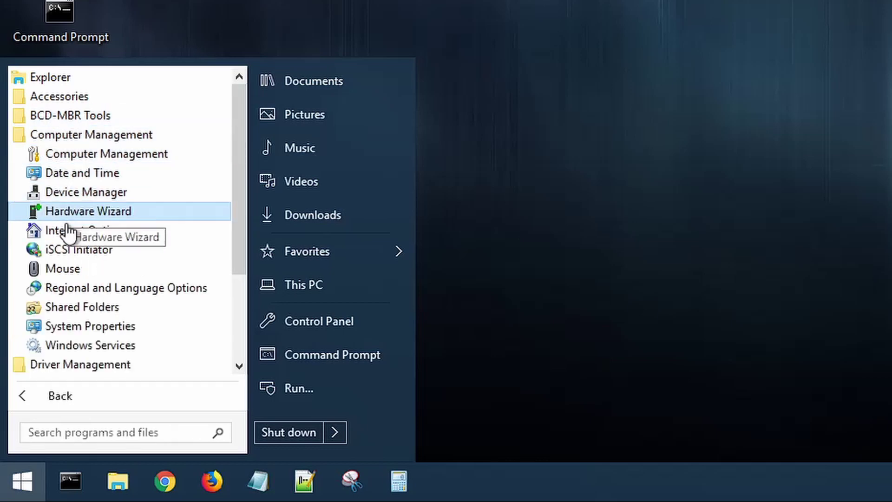
left_click(72, 136)
left_click(73, 153)
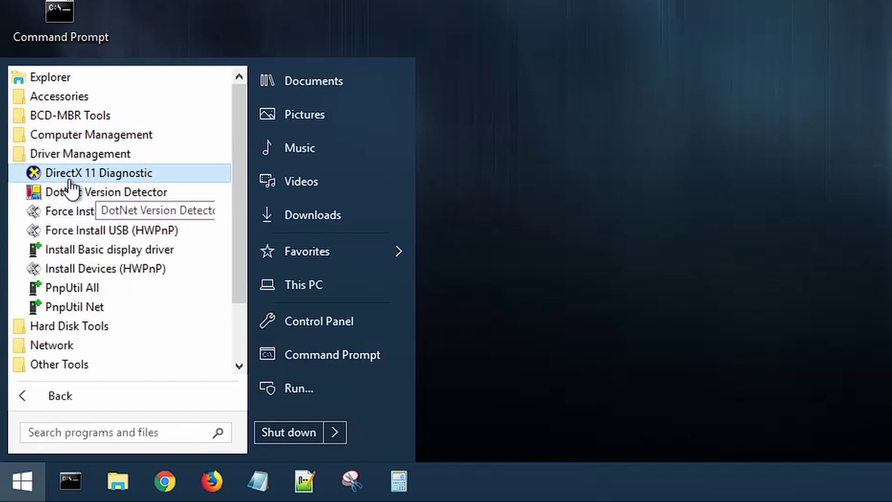
left_click(82, 156)
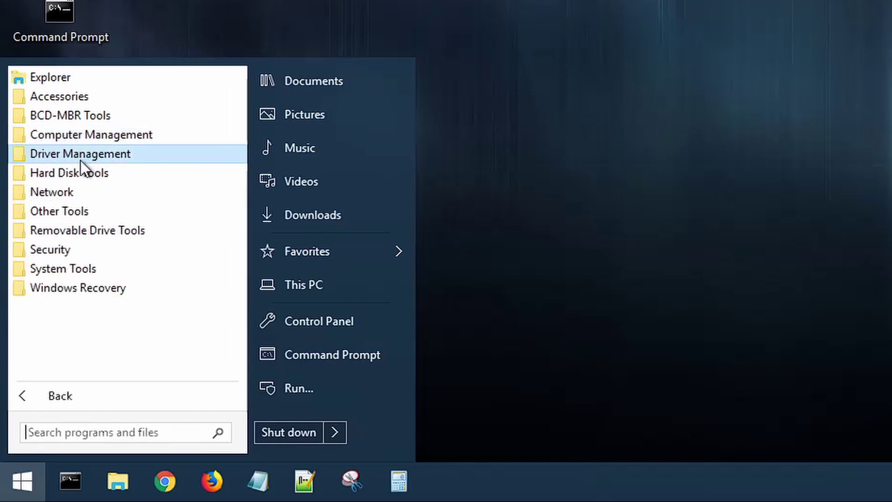
left_click(74, 172)
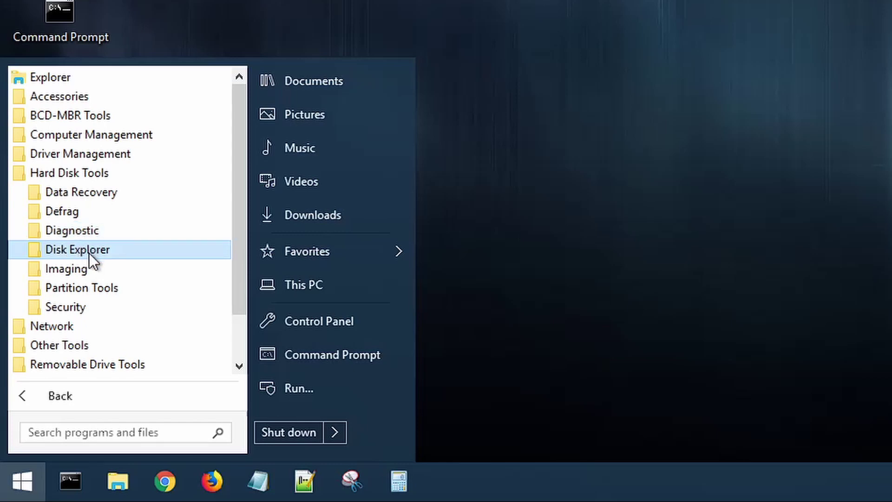
Step: Browse the Hard Disk Tools subfolders Security, Partition Tools, Imaging and Disk Explorer
left_click(76, 172)
left_click(65, 303)
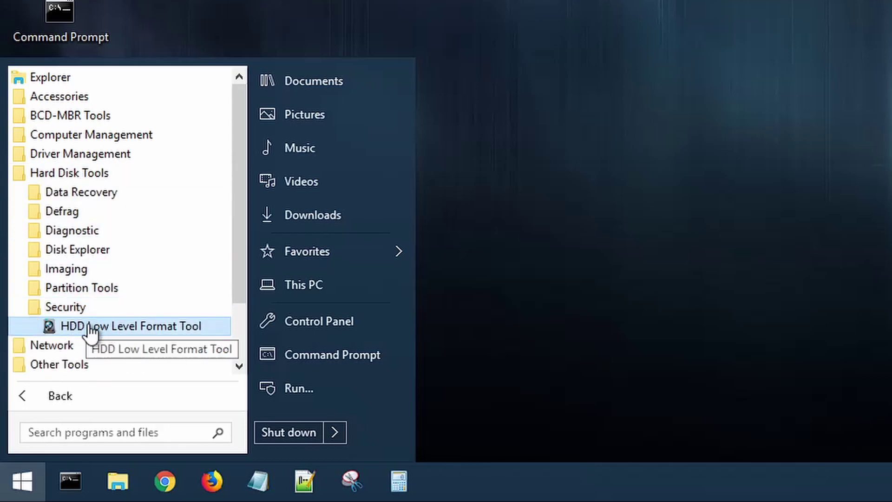
left_click(73, 309)
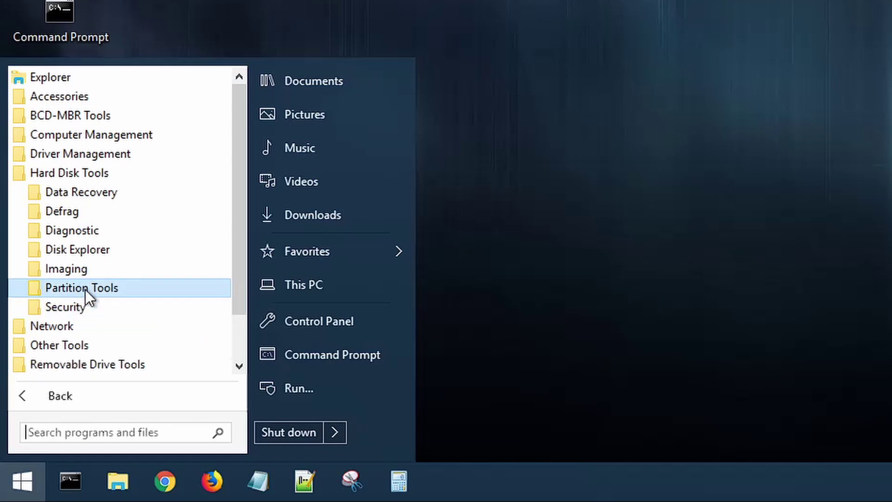
left_click(86, 289)
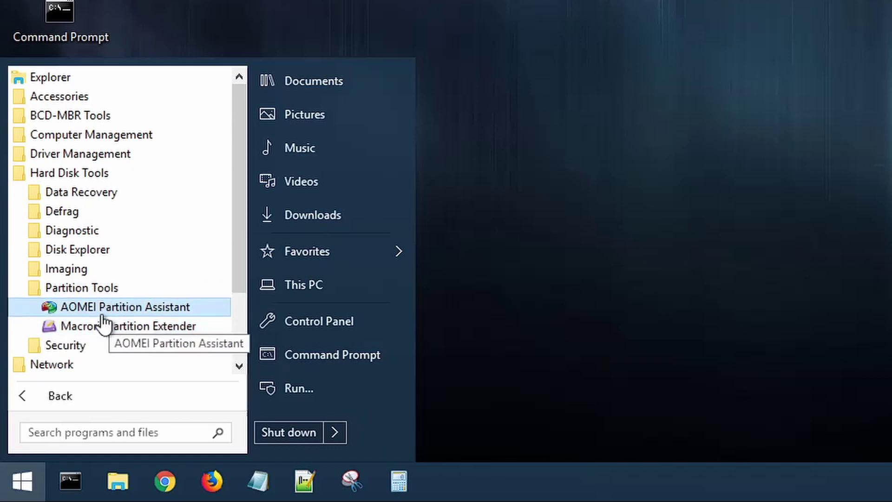
left_click(90, 290)
left_click(82, 268)
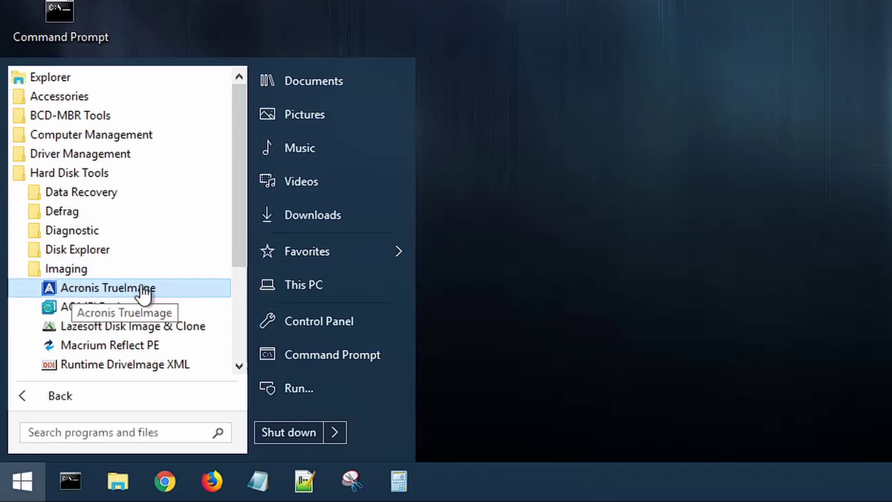
left_click(65, 272)
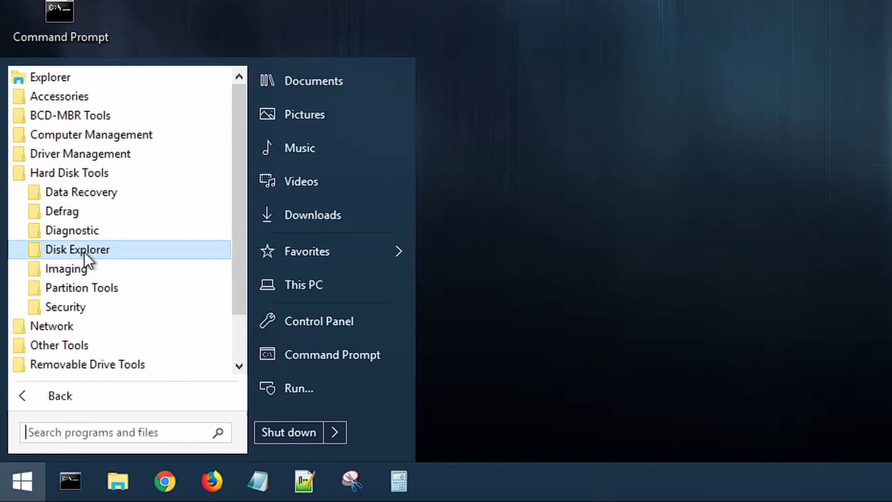
left_click(84, 251)
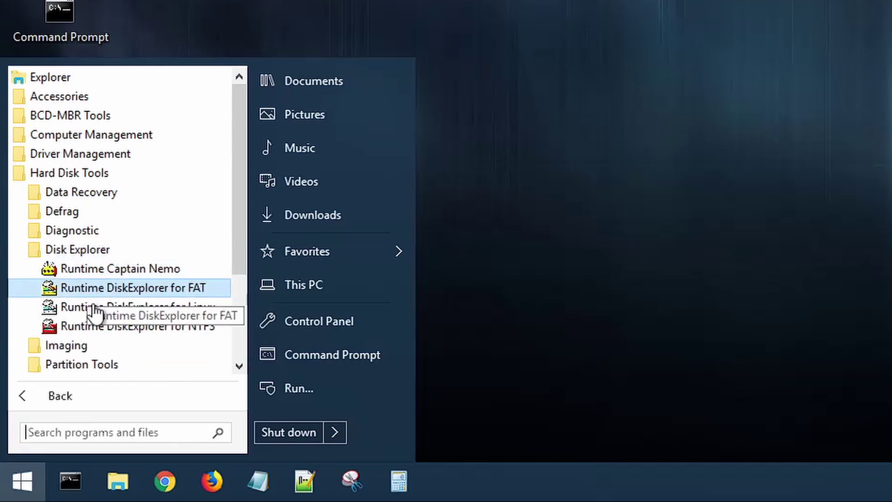
left_click(82, 252)
Step: View Diagnostic, Defrag and Data Recovery tools, then collapse Hard Disk Tools and expand Network
left_click(81, 236)
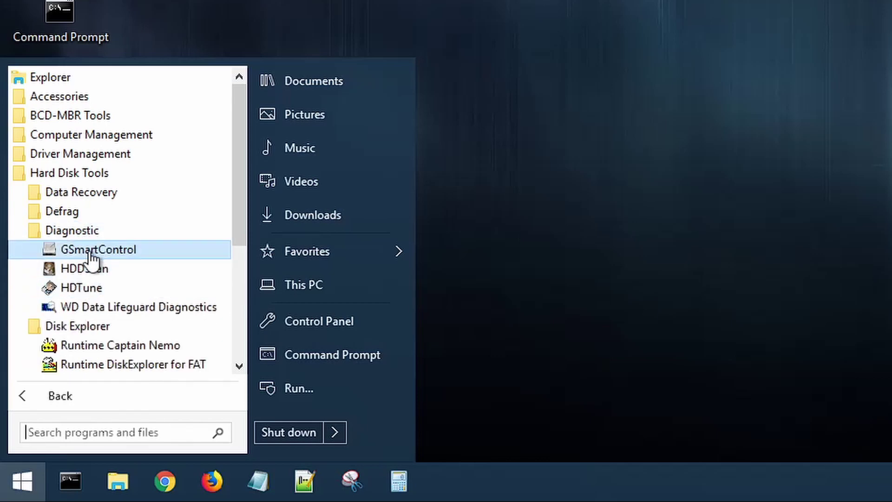
left_click(72, 231)
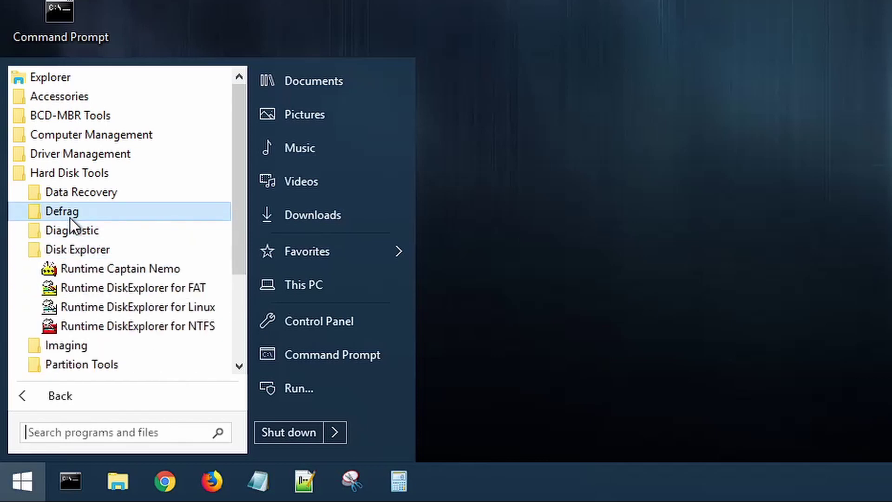
left_click(71, 212)
left_click(78, 213)
left_click(97, 192)
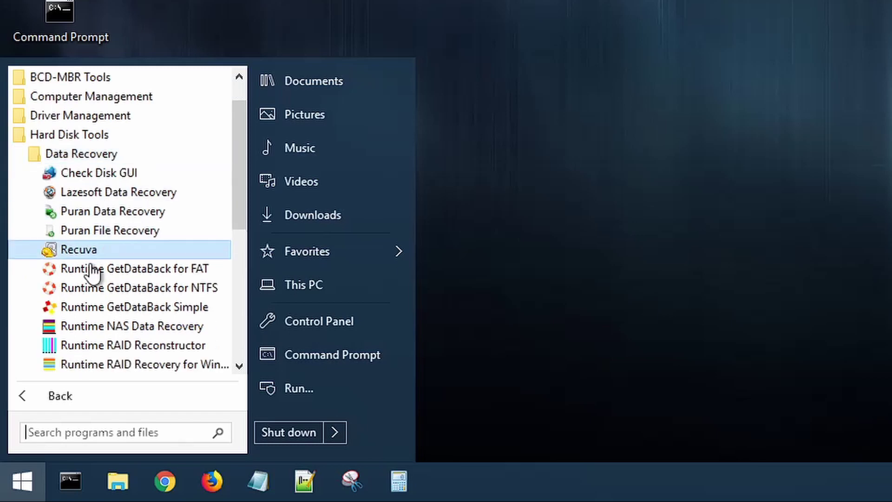
left_click(70, 134)
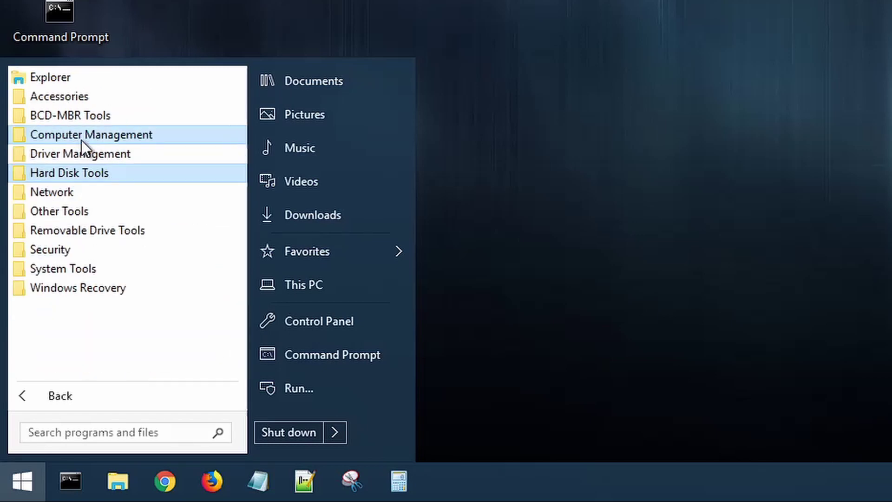
left_click(72, 192)
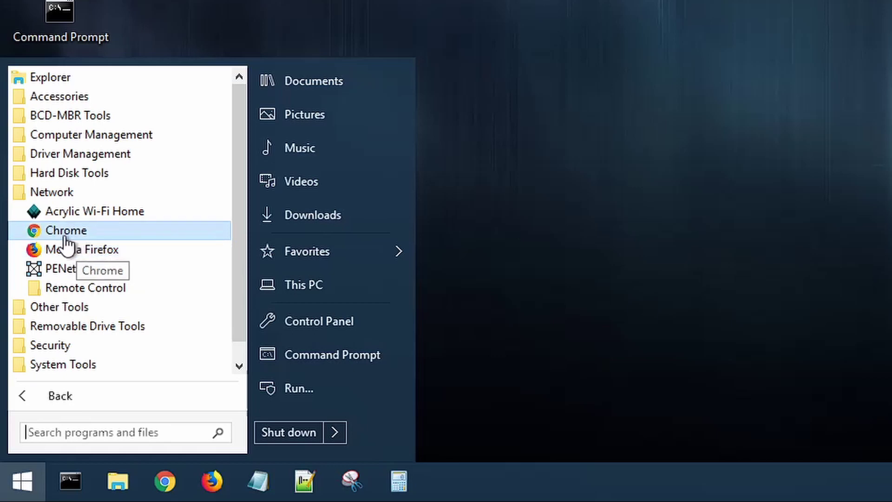
Step: Collapse Network and look inside Other Tools and Removable Drive Tools
left_click(64, 196)
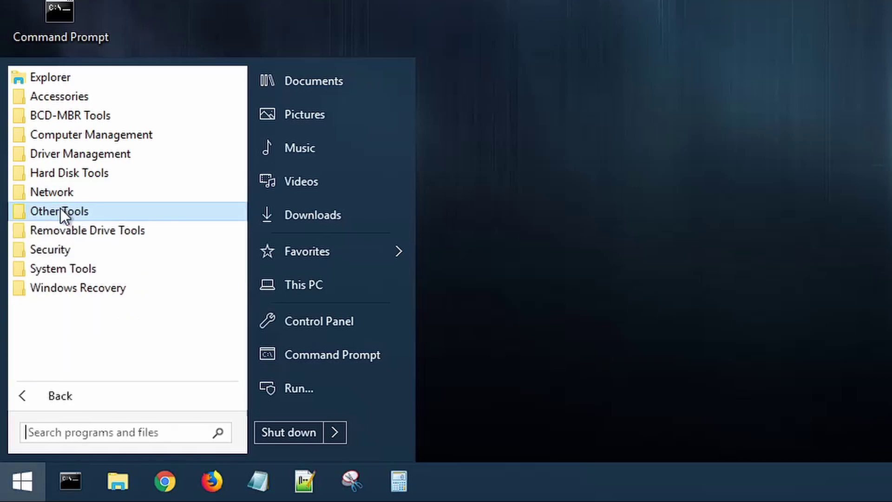
left_click(60, 210)
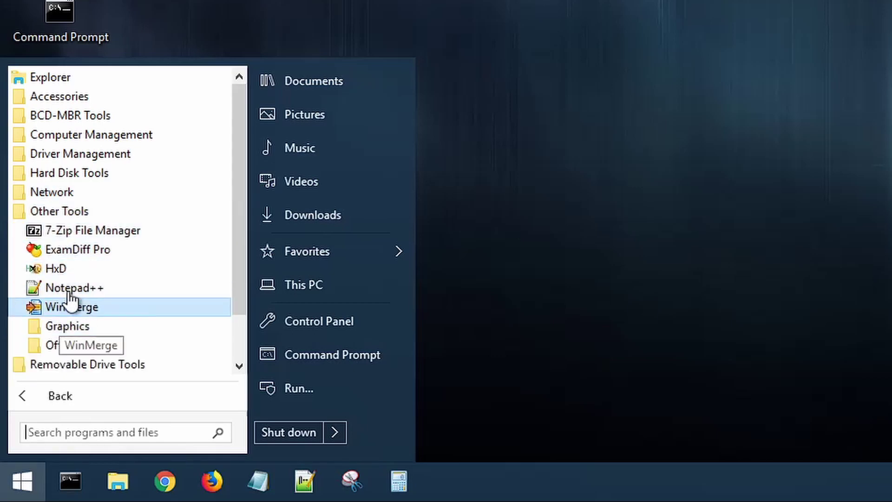
left_click(76, 211)
left_click(76, 229)
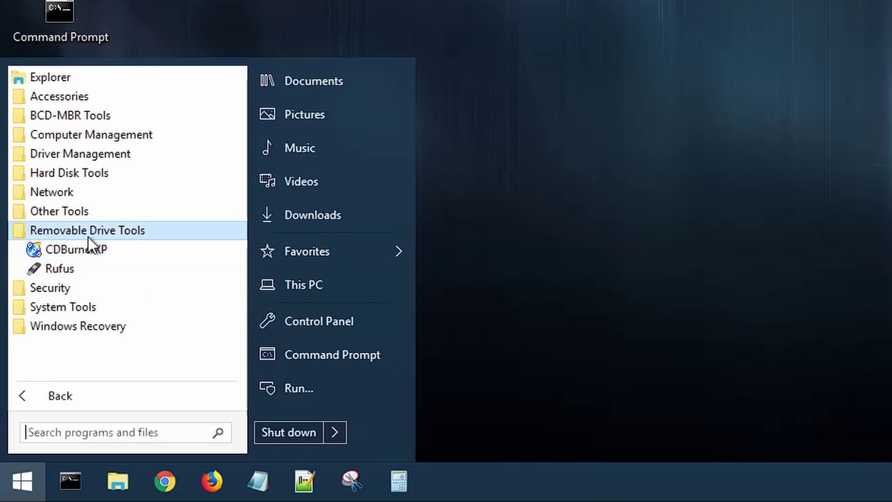
left_click(88, 232)
Step: Expand Security, view AntiVirus, and open KeyFinders showing ProduKey and ShowKeyPlus
left_click(71, 249)
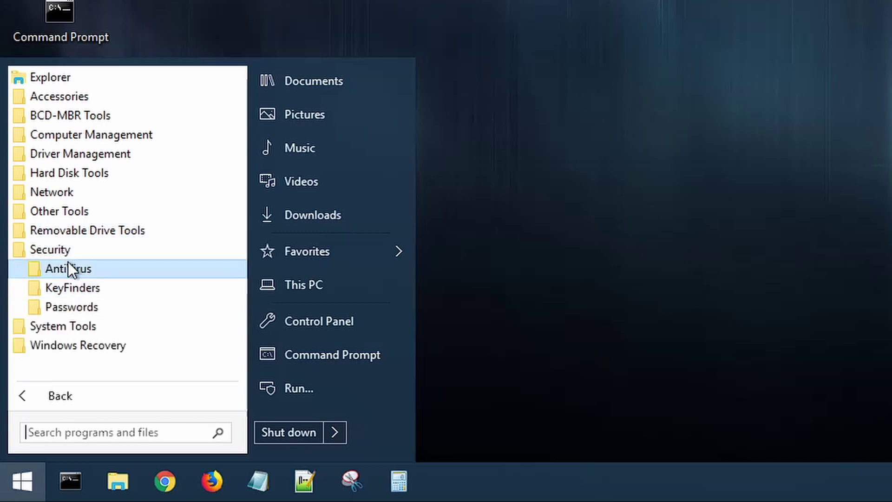
left_click(73, 269)
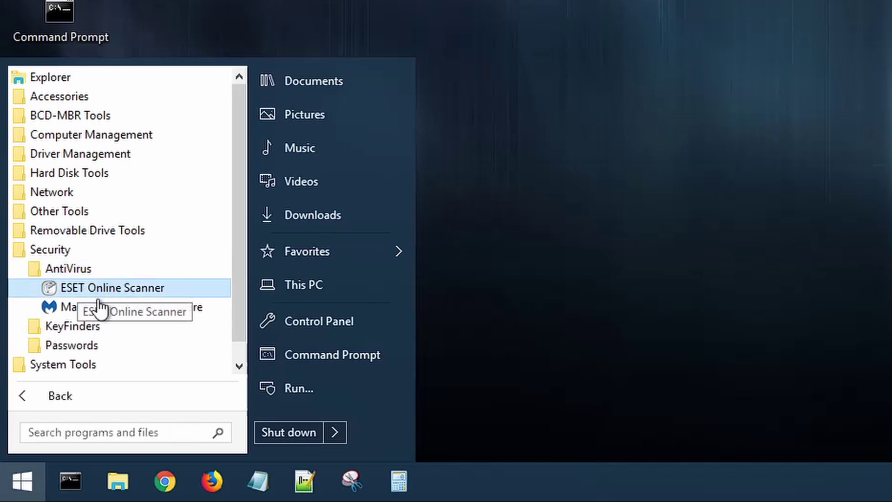
left_click(77, 268)
left_click(79, 288)
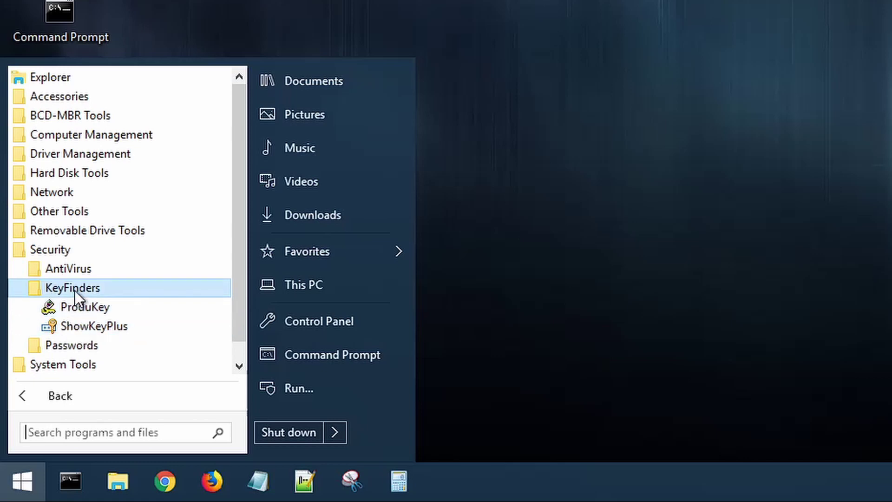
Step: Close KeyFinders, view Passwords, System Tools and Windows Recovery, and collapse Security
left_click(75, 291)
left_click(82, 291)
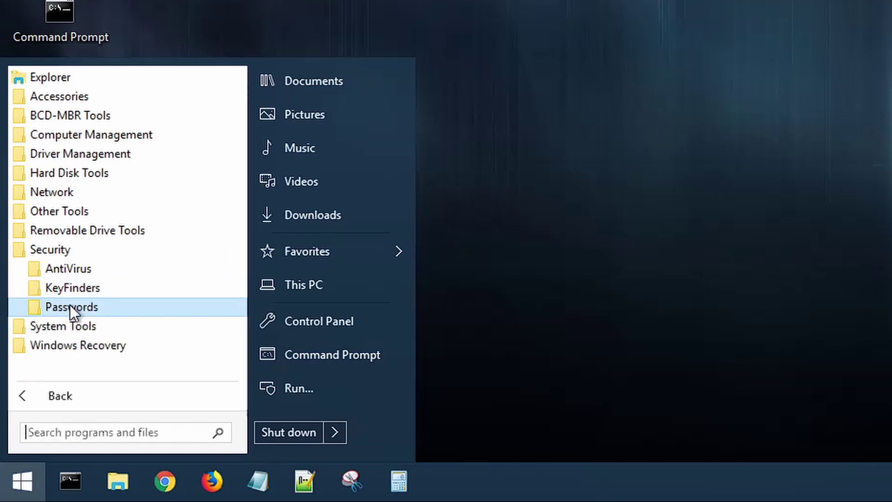
left_click(82, 311)
left_click(67, 251)
left_click(70, 269)
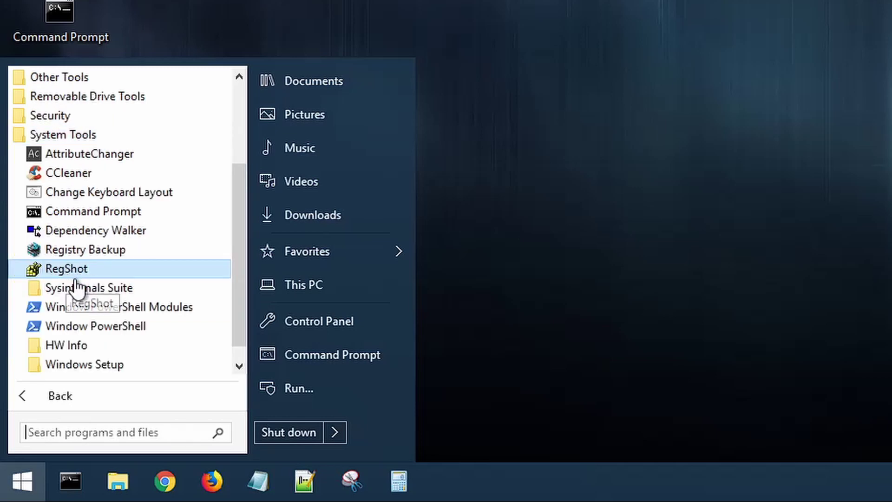
left_click(67, 135)
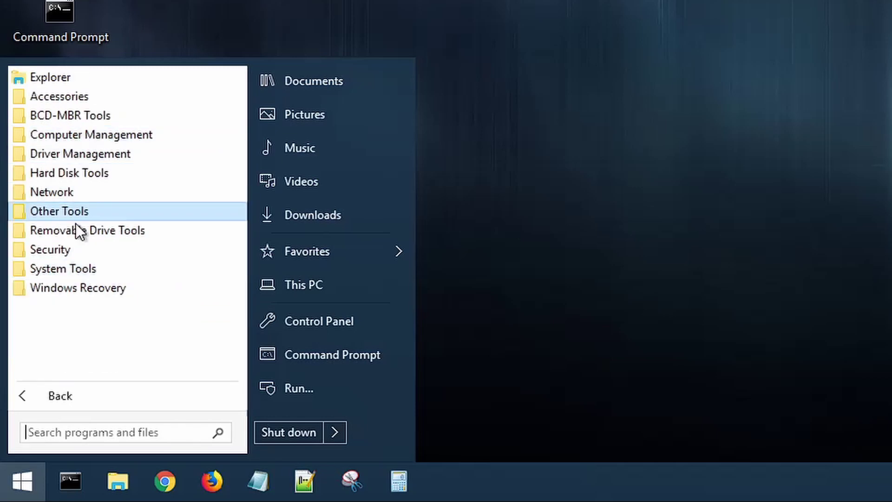
left_click(87, 288)
left_click(101, 288)
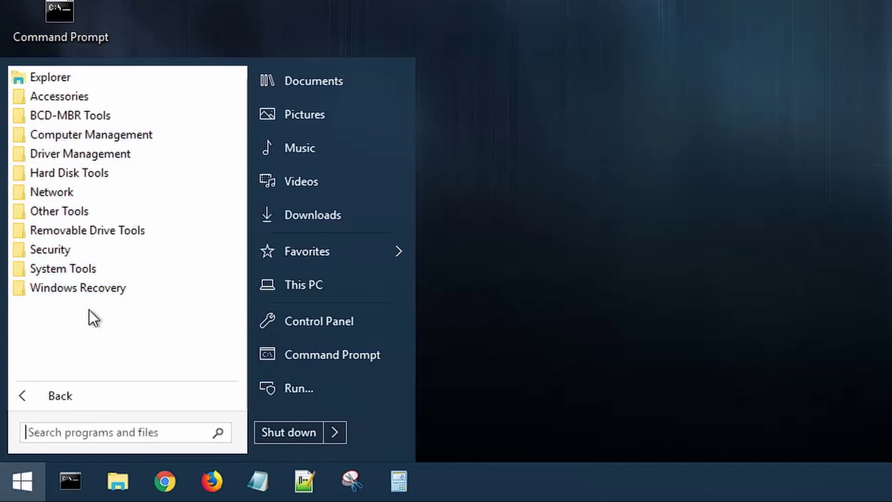
Step: Dismiss the Start menu, leaving the Command Prompt and Mozilla Firefox desktop icons
left_click(601, 99)
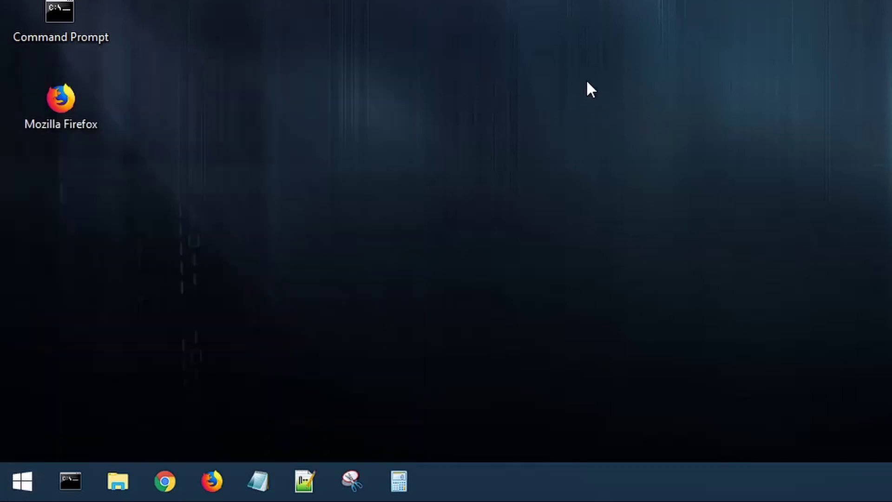